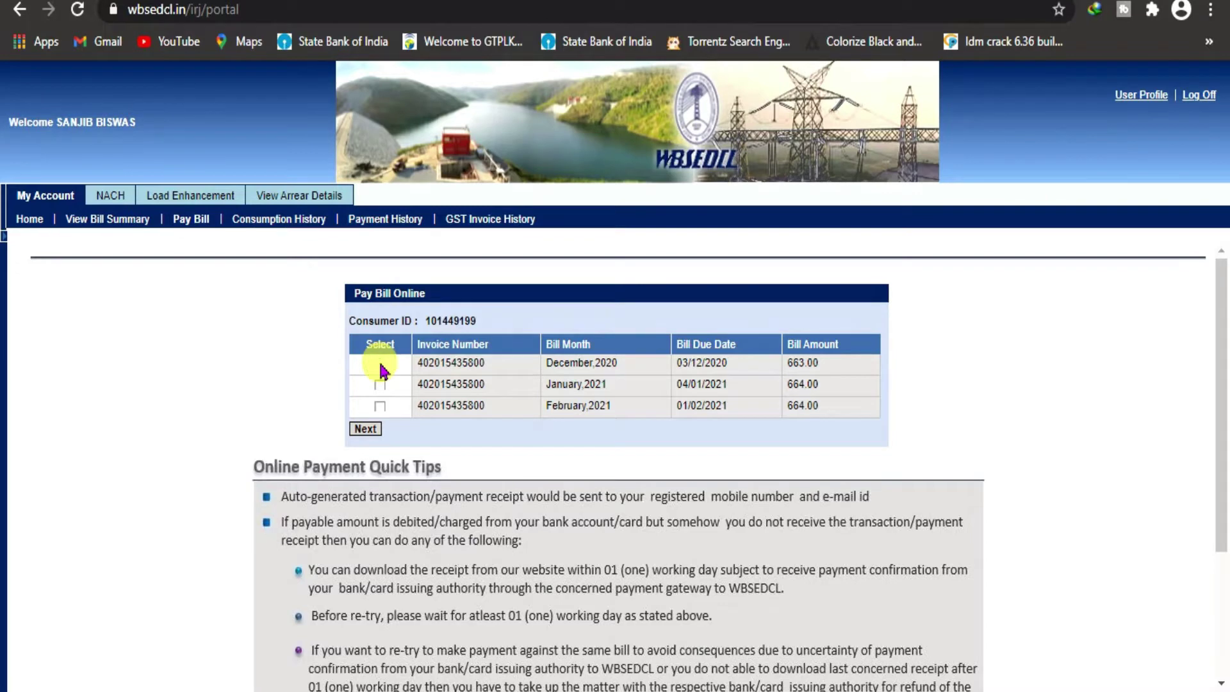
Select the December 2020, January 2021 and February 2021 bills for payment and proceed
left_click(380, 364)
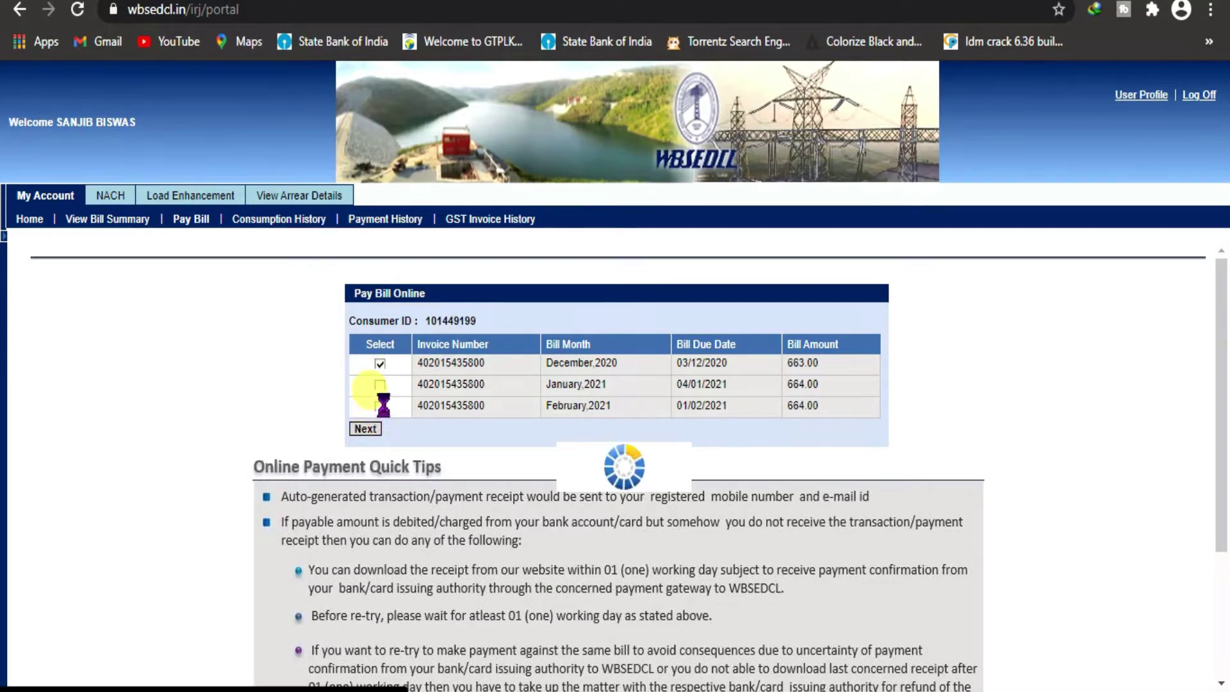
left_click(380, 387)
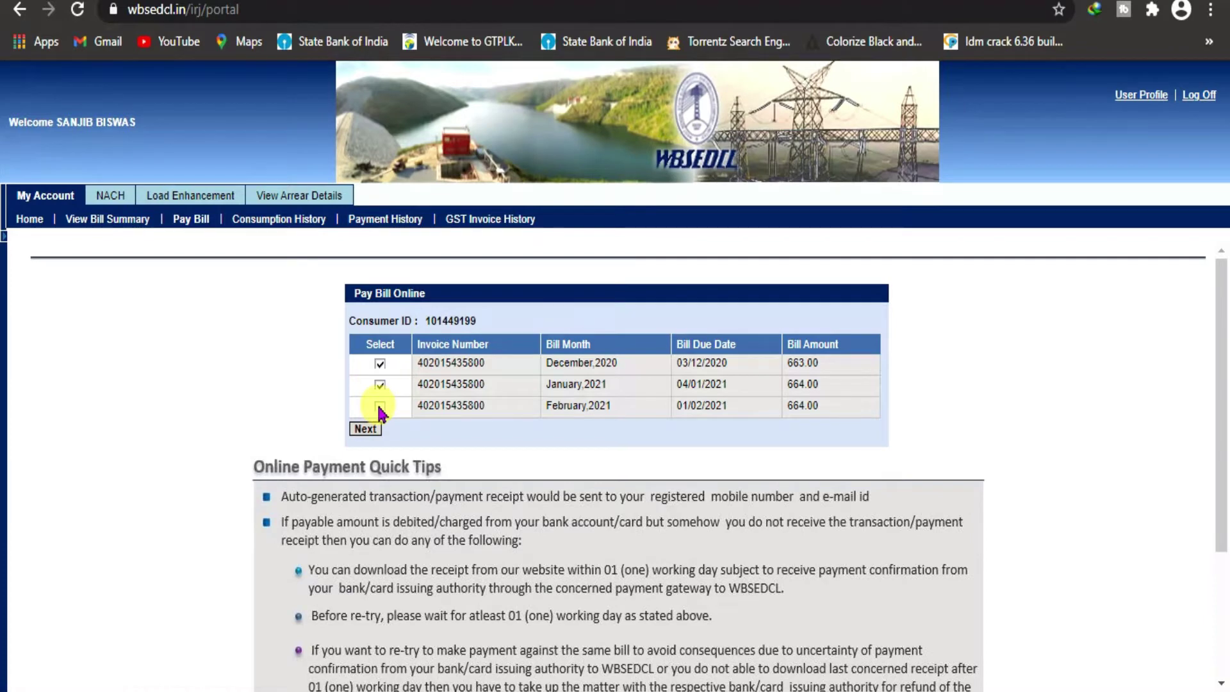
left_click(380, 406)
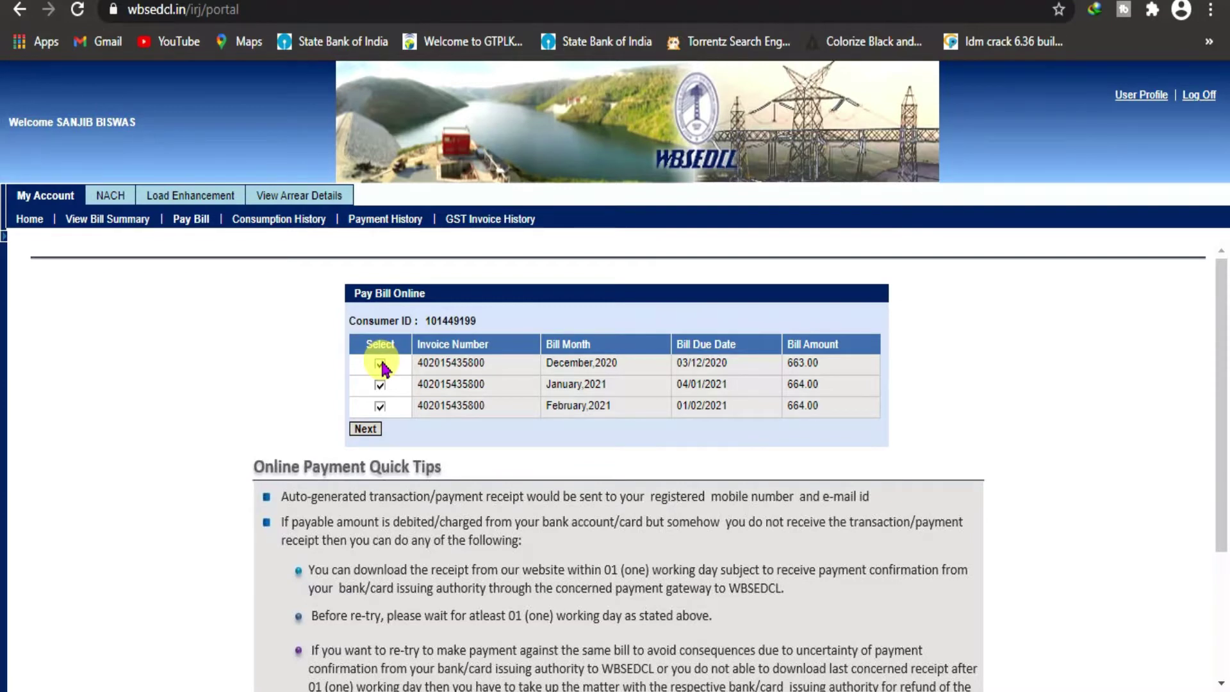
left_click(367, 430)
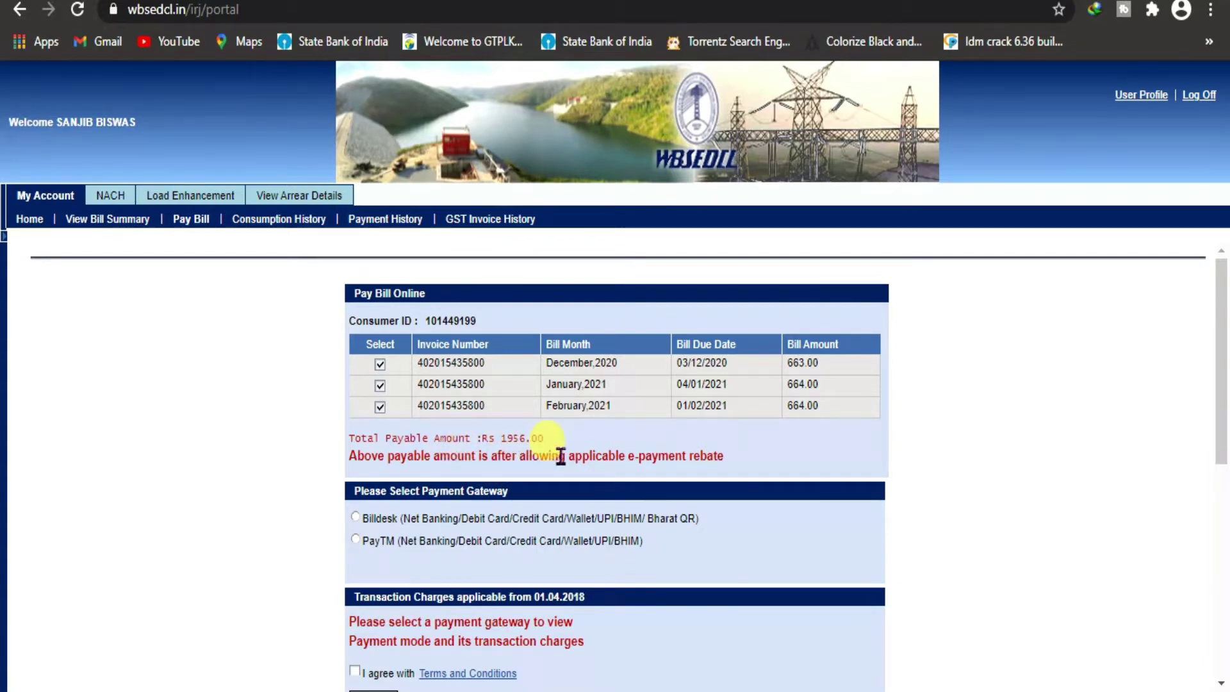
Choose PayTM as the payment gateway for the selected bills
scroll(561, 456, "down", 2)
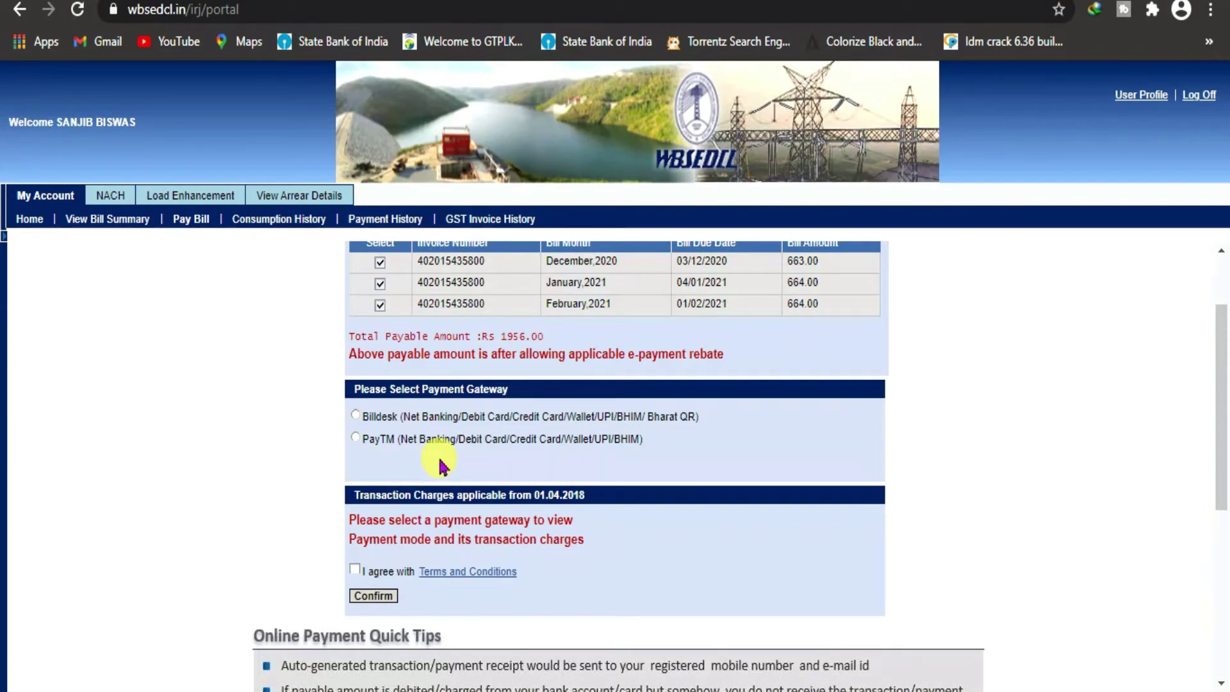
scroll(439, 465, "down", 5)
scroll(440, 466, "up", 3)
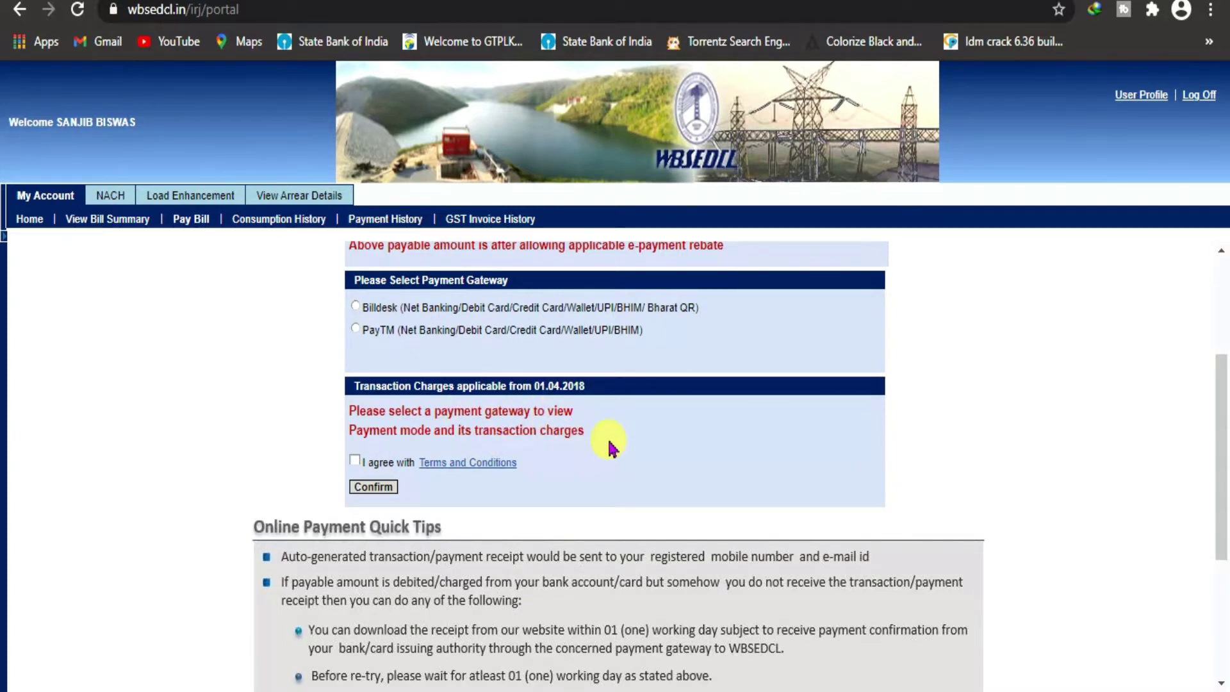
scroll(609, 447, "up", 3)
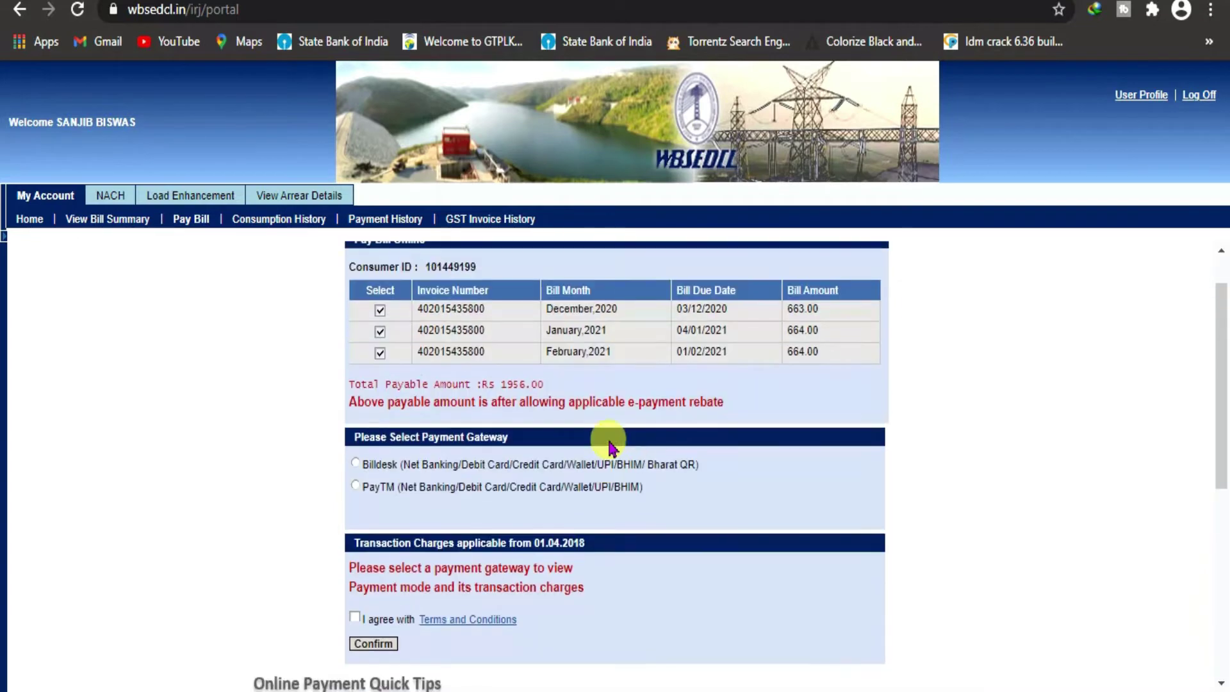
left_click(356, 486)
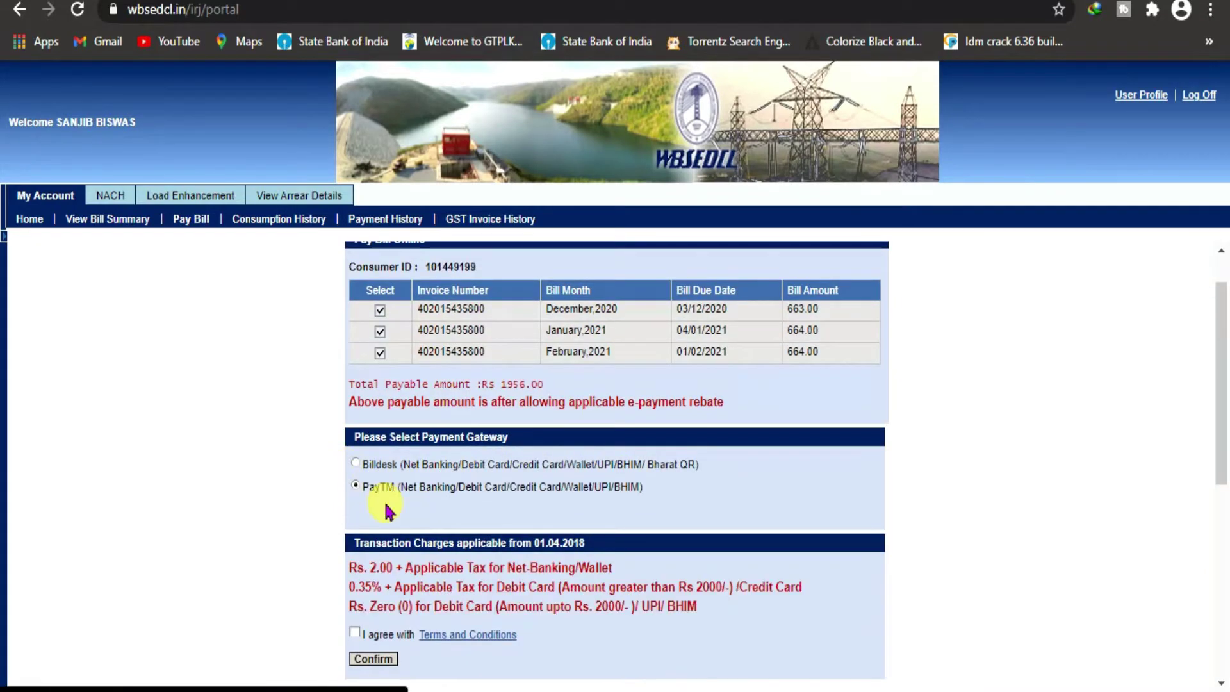
Accept the terms and conditions, confirm the payment and allow the redirect to the payment gateway
scroll(480, 549, "down", 2)
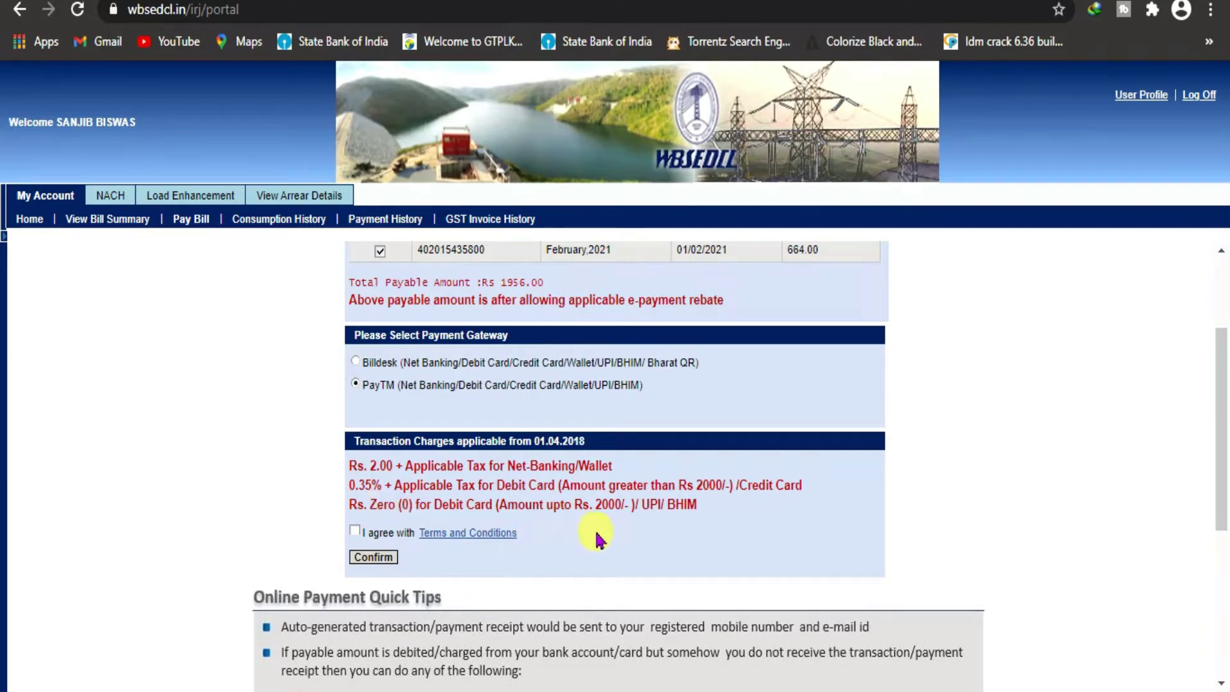
scroll(595, 539, "down", 1)
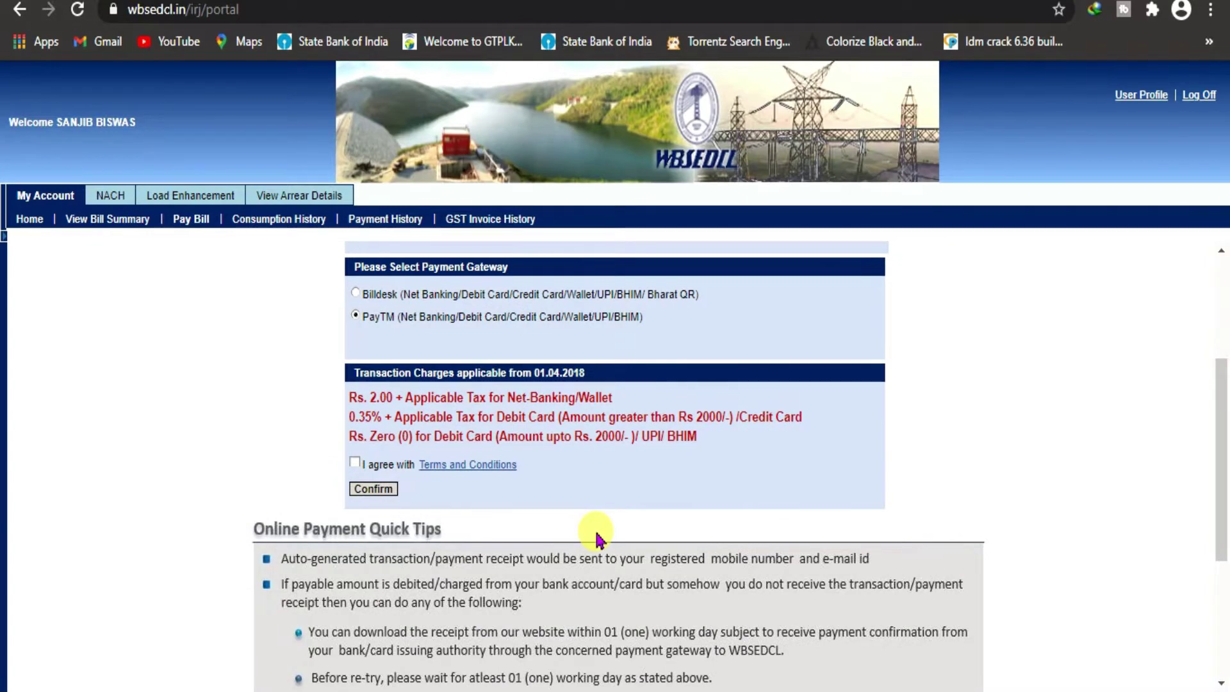
left_click(355, 462)
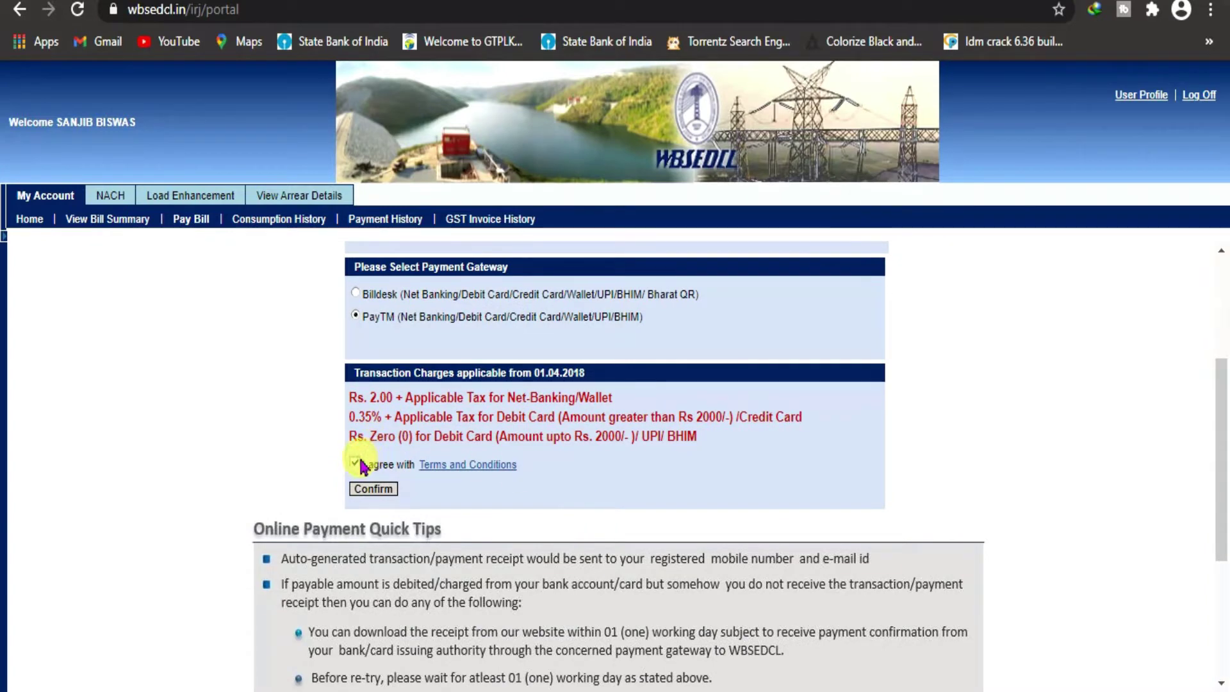
left_click(362, 489)
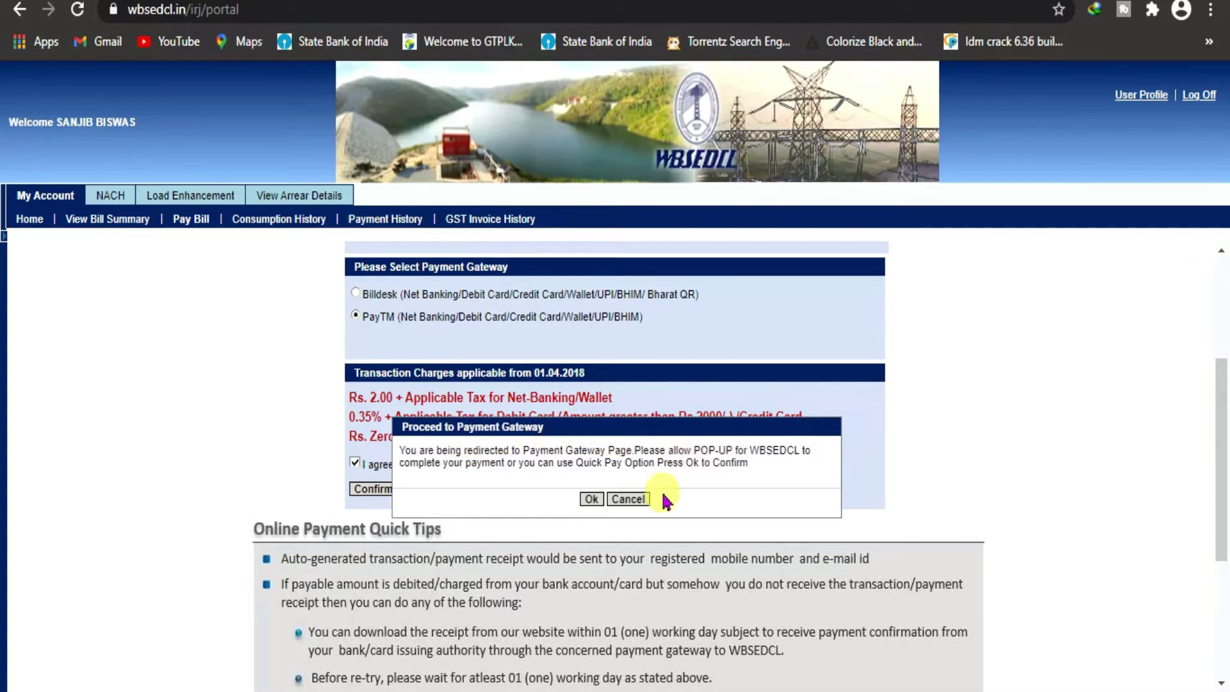
left_click(592, 500)
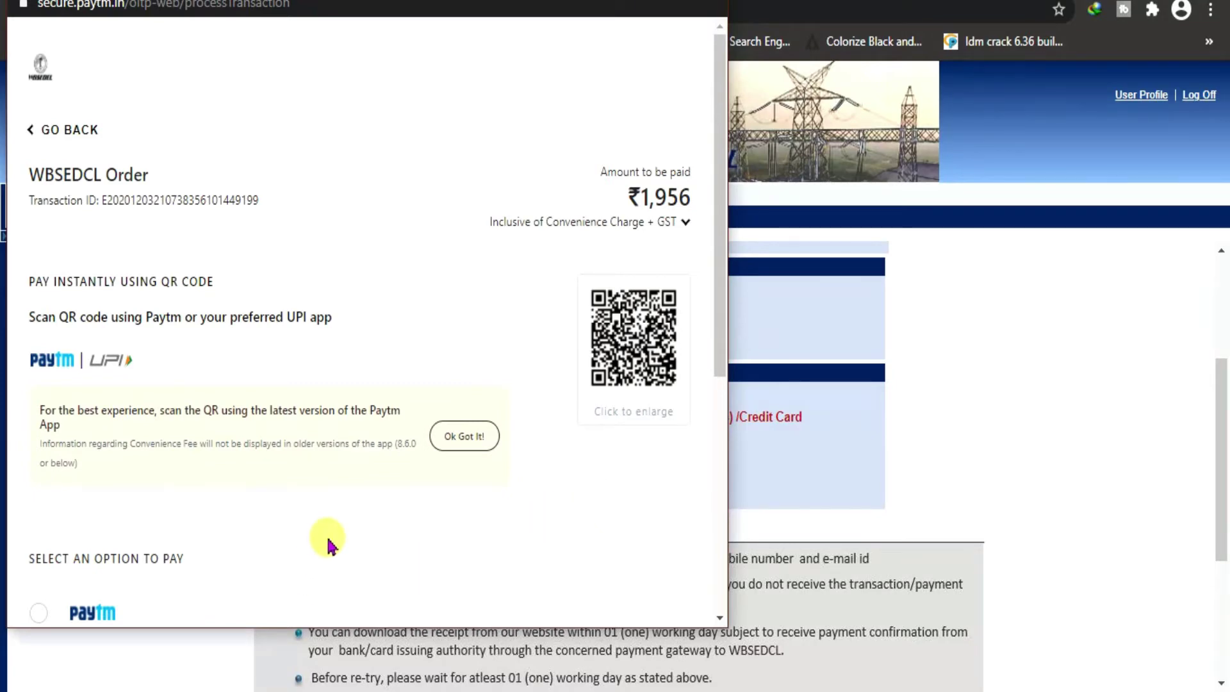
Choose Net Banking with State Bank of India as the payment option and submit the payment
scroll(324, 541, "down", 2)
scroll(324, 541, "down", 3)
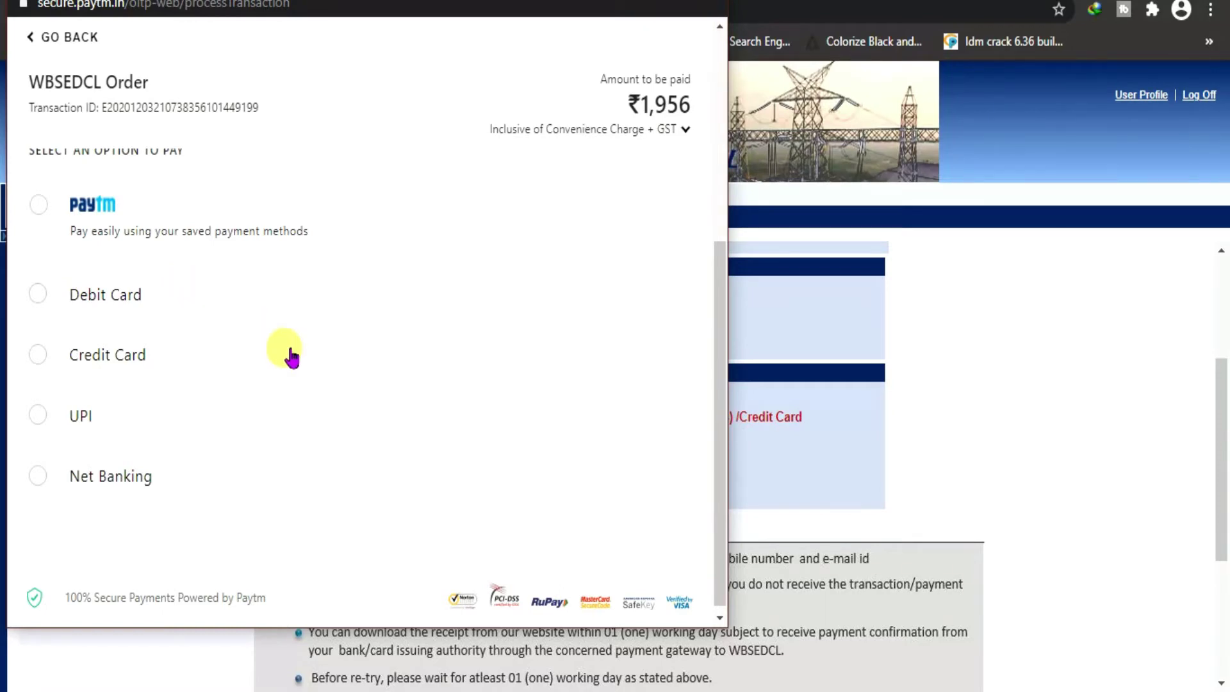
scroll(290, 357, "up", 5)
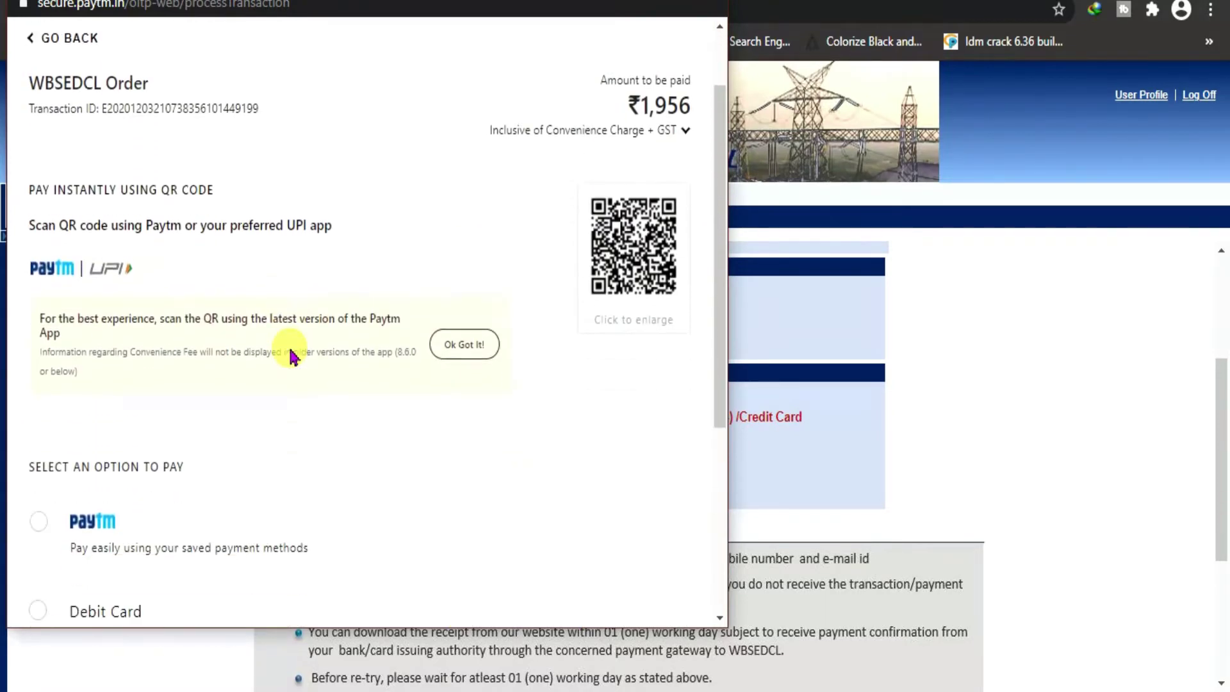
scroll(289, 357, "down", 5)
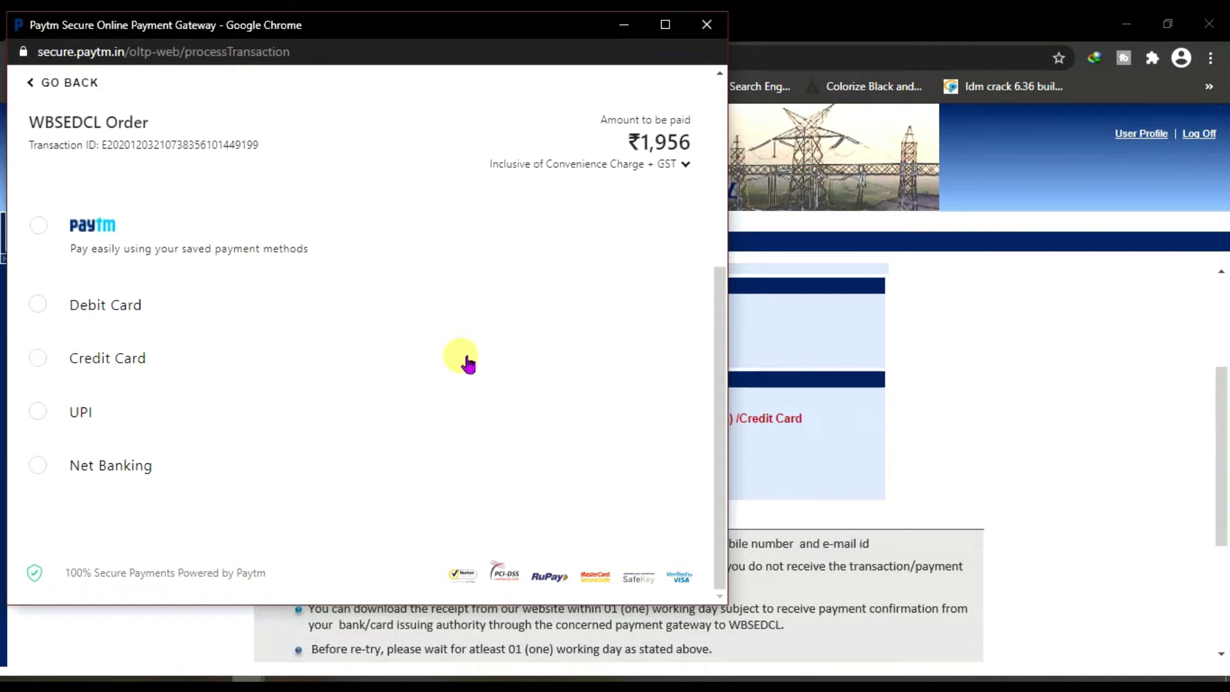
left_click(39, 466)
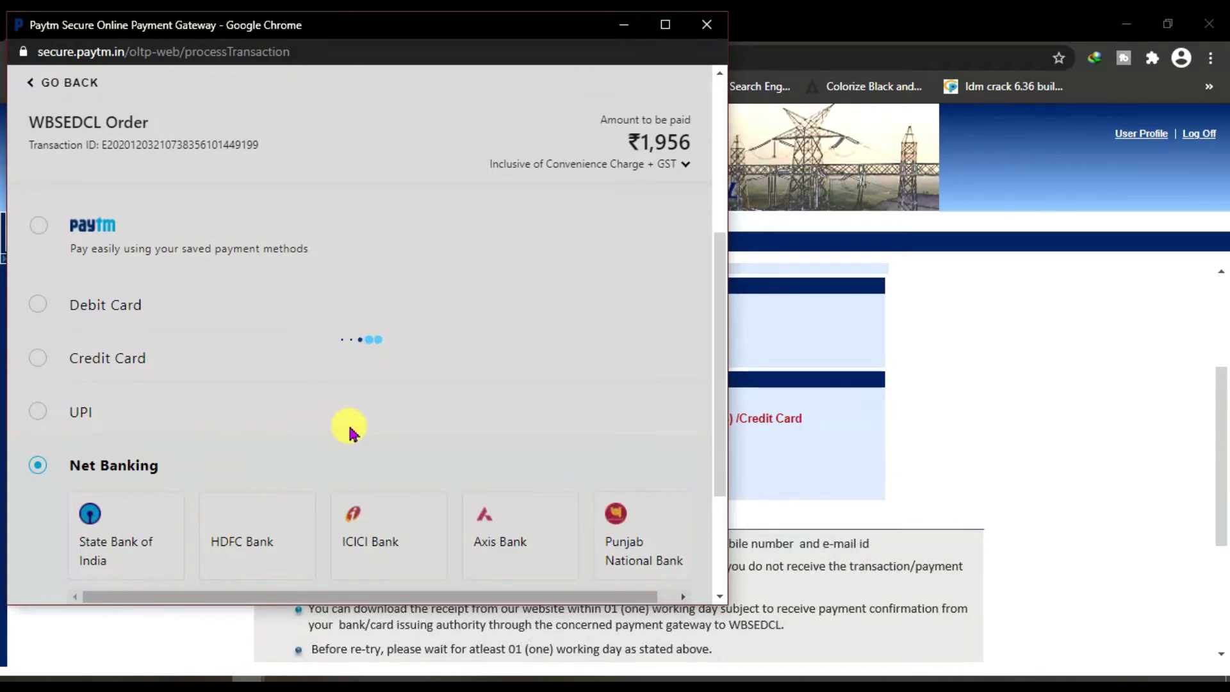
scroll(351, 434, "down", 2)
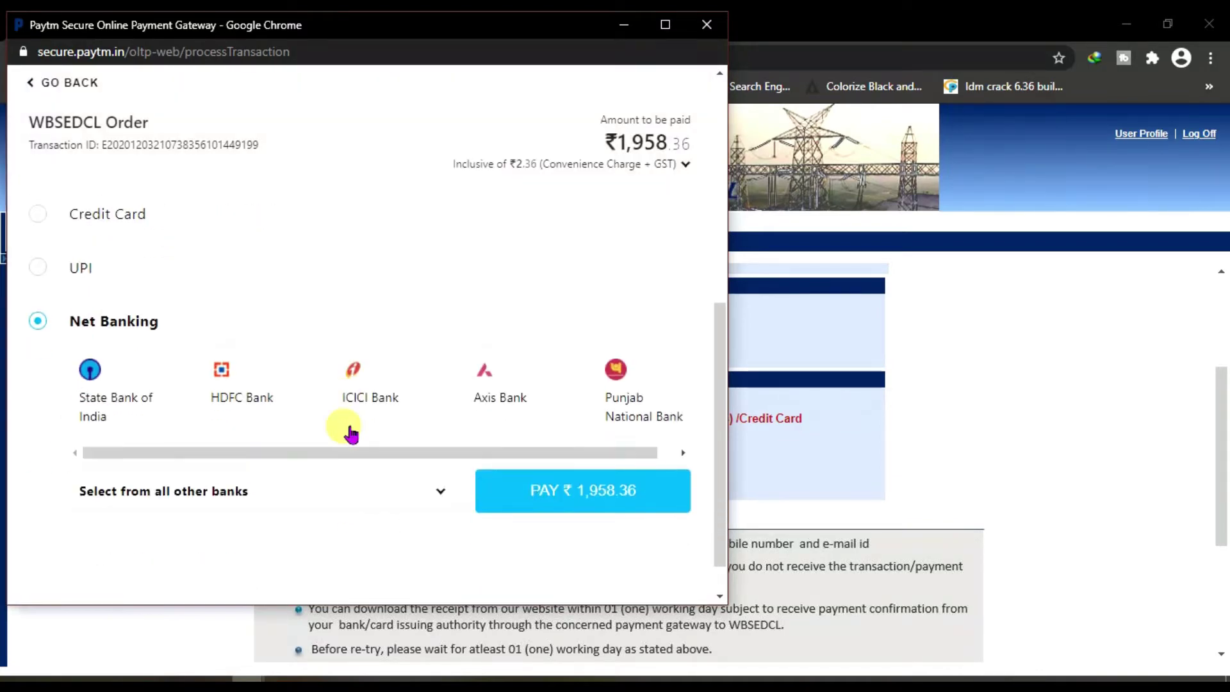
left_click(104, 382)
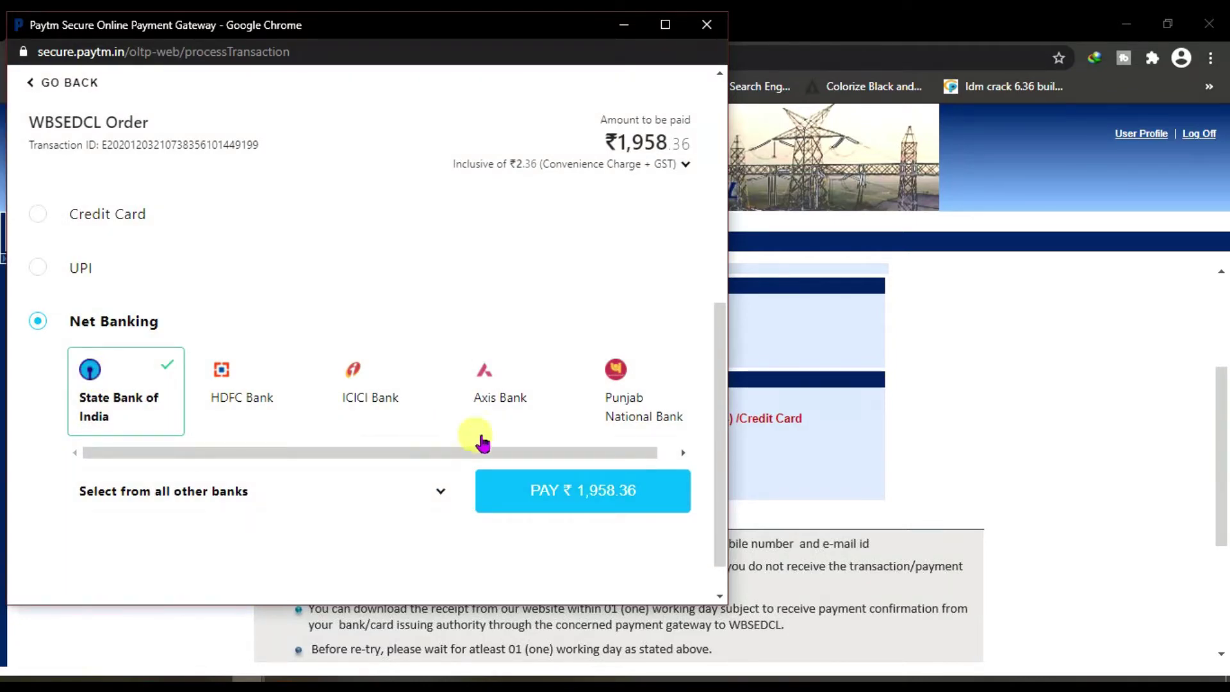
left_click(497, 499)
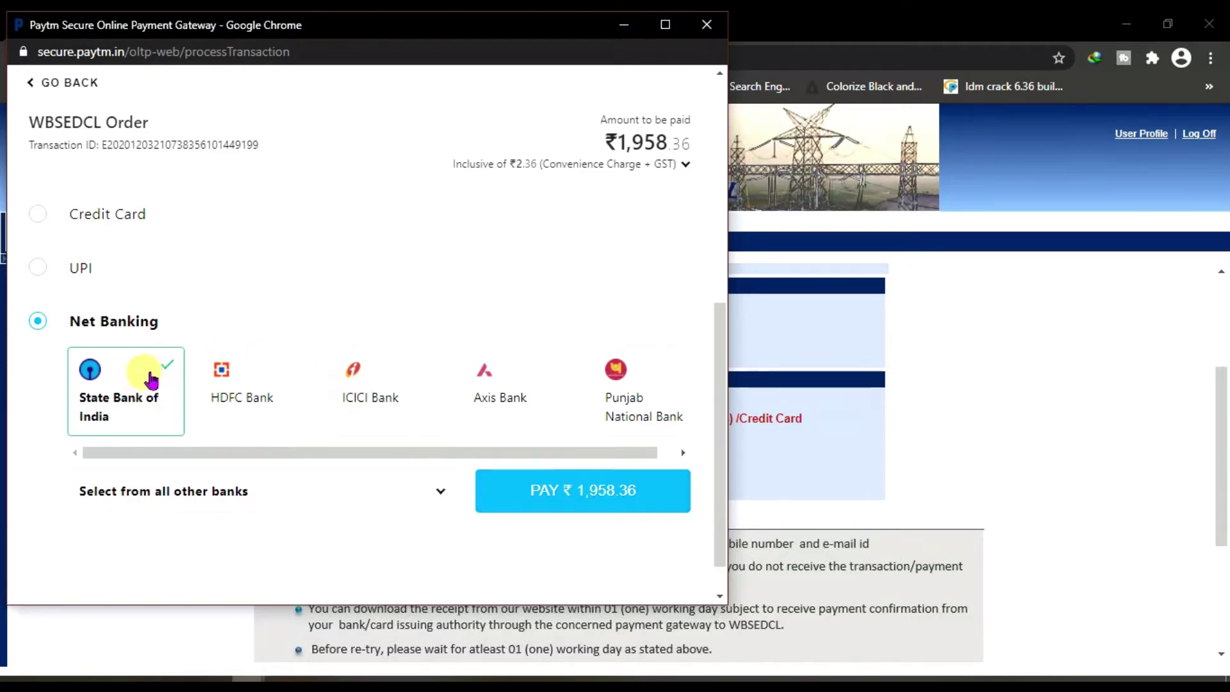
left_click(570, 500)
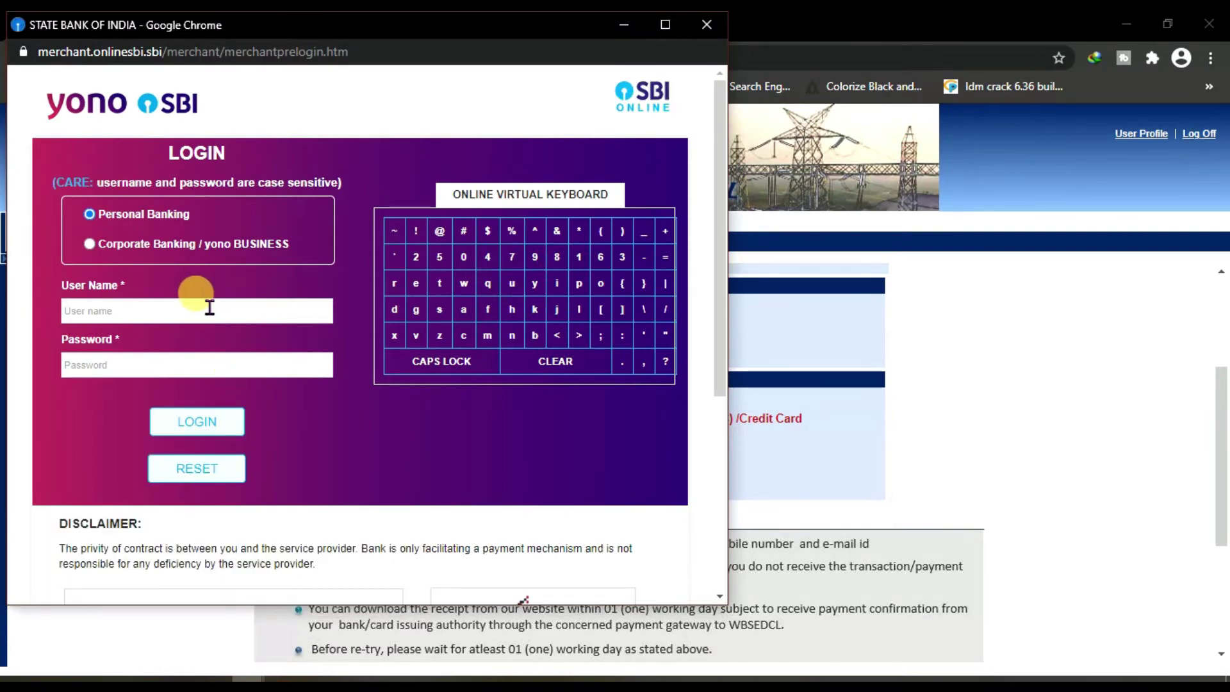
Log in to SBI personal banking with the user name and account password, and decline saving the password in the browser
left_click(210, 306)
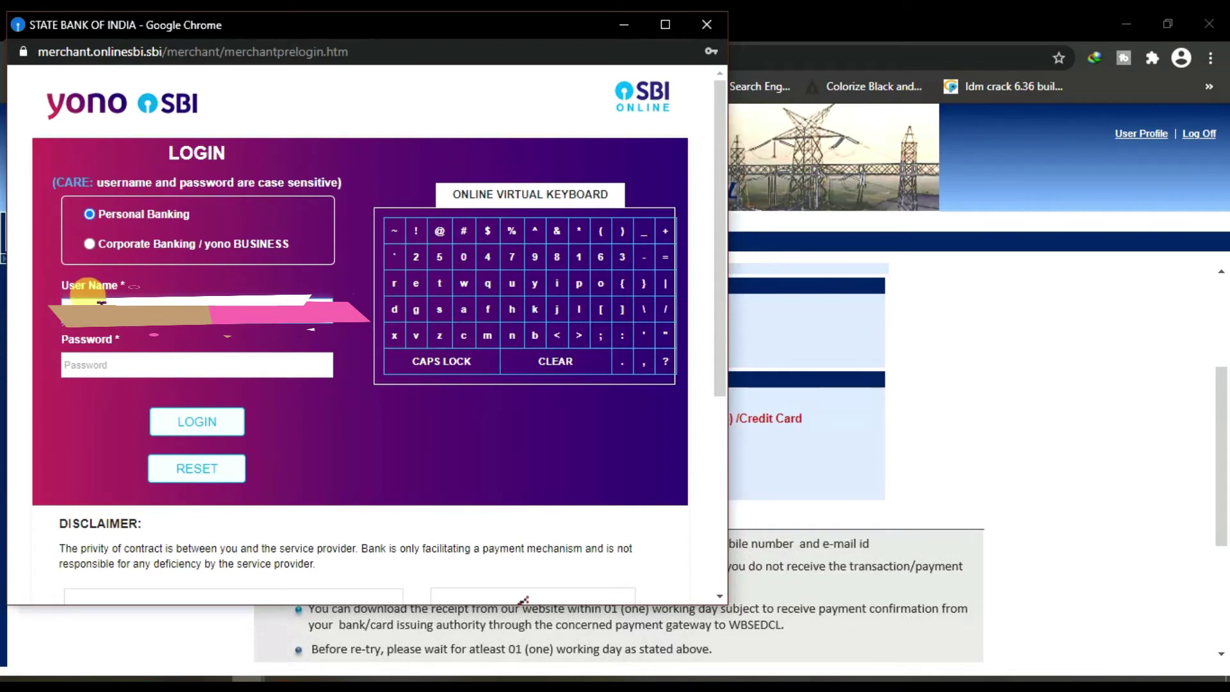
key("Tab")
type("*")
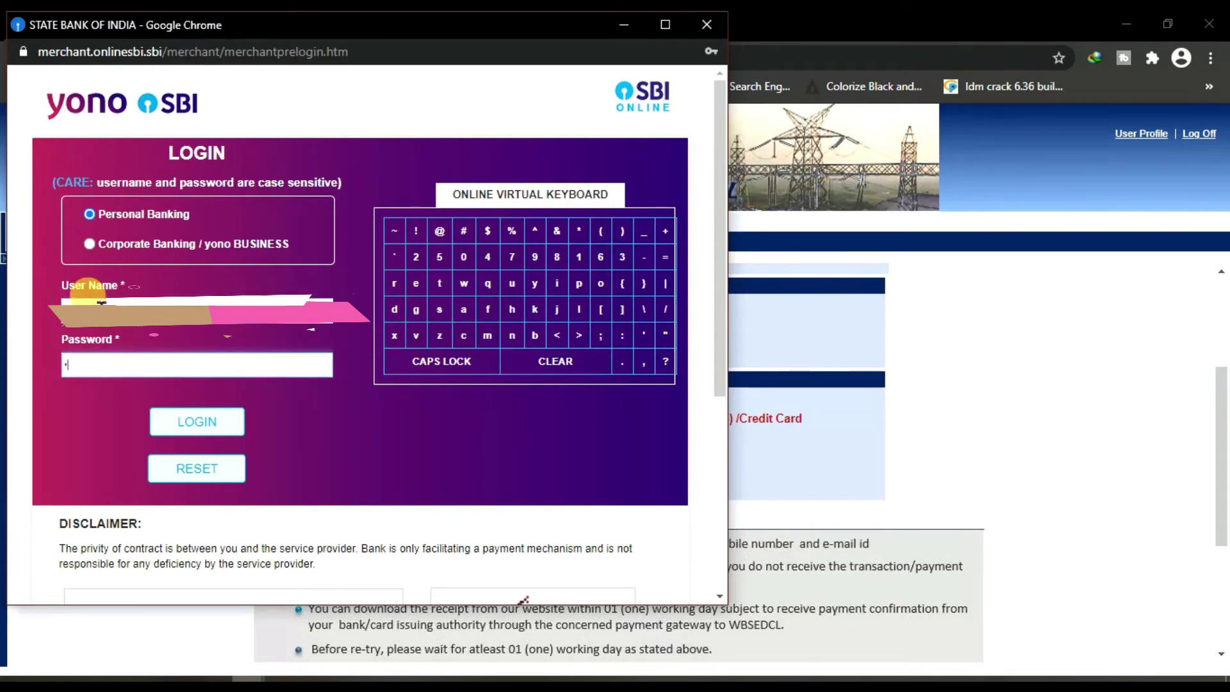
type("********")
left_click(212, 420)
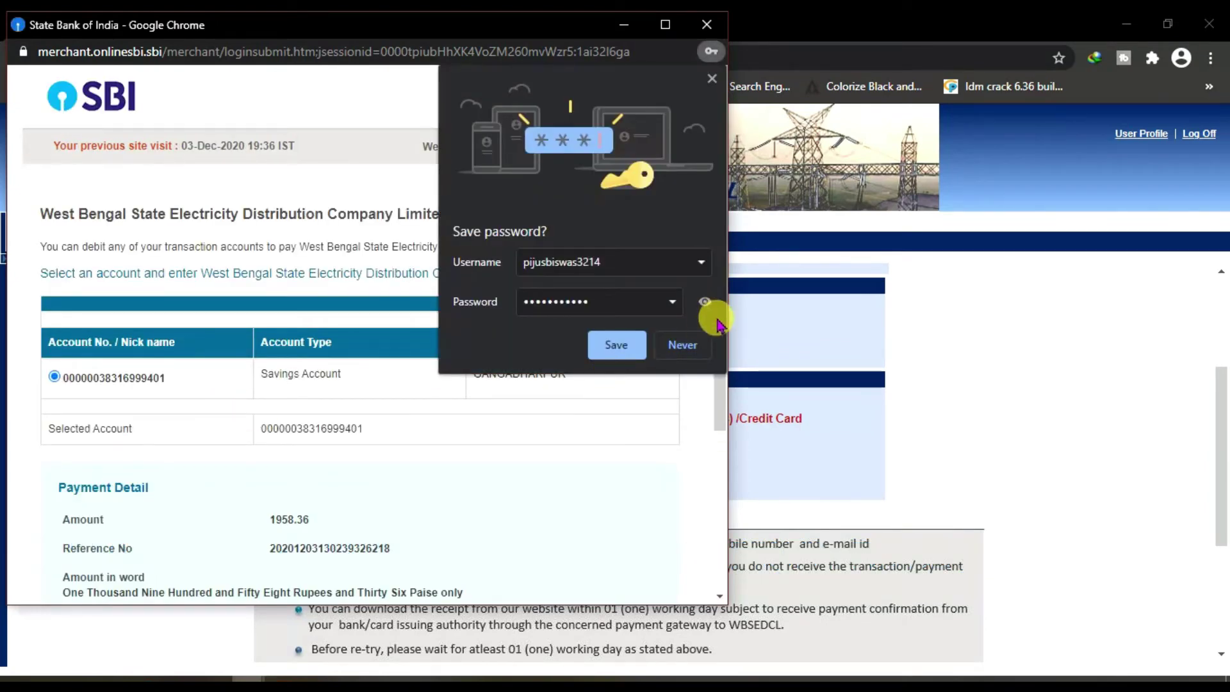
left_click(684, 347)
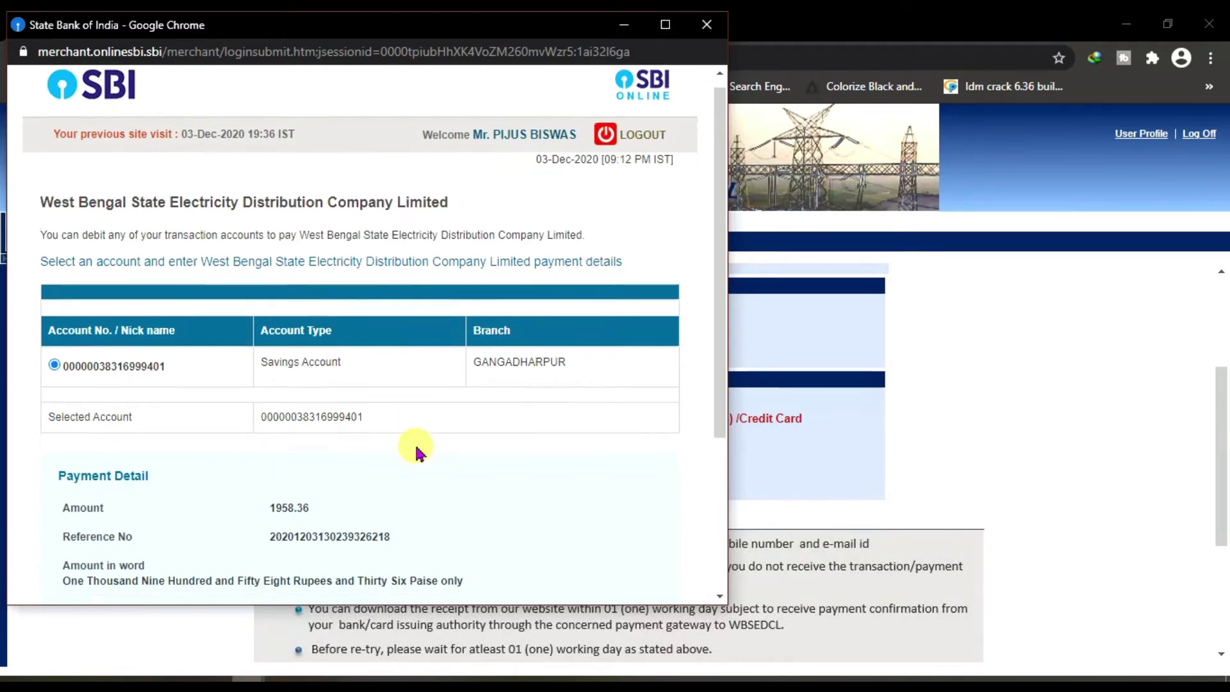
Confirm the payment from the preselected savings account and approve the transaction details for West Bengal State Electricity Distribution Company Limited
scroll(416, 449, "down", 3)
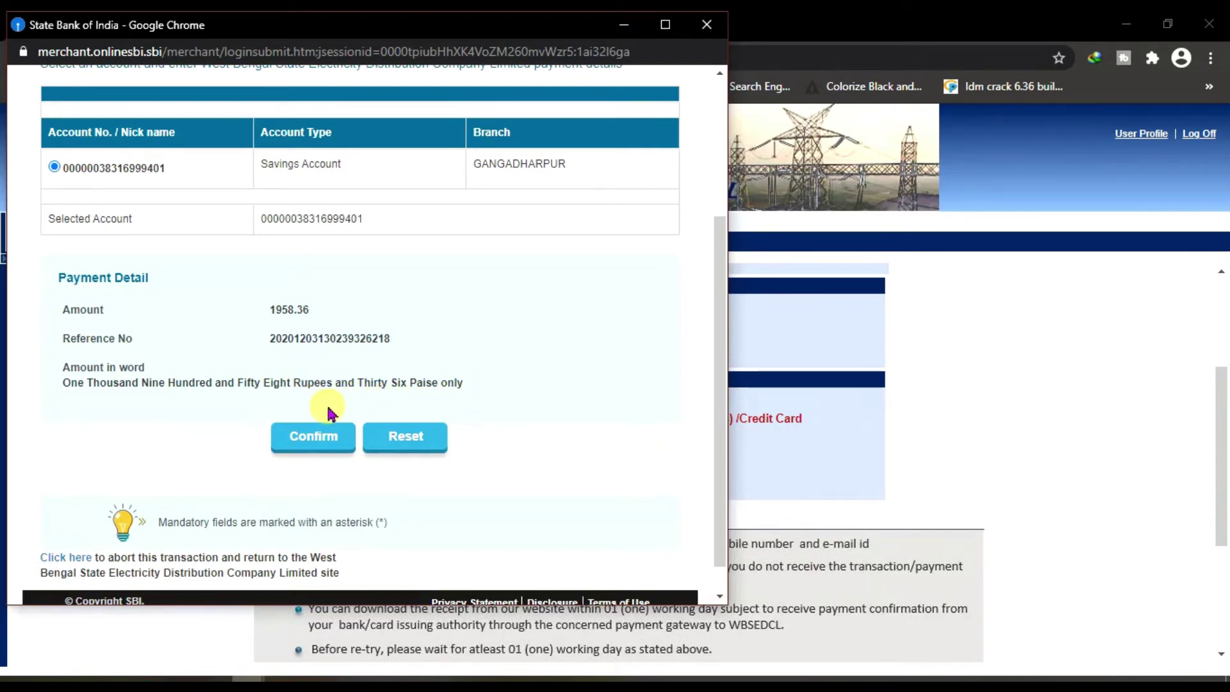
left_click(307, 439)
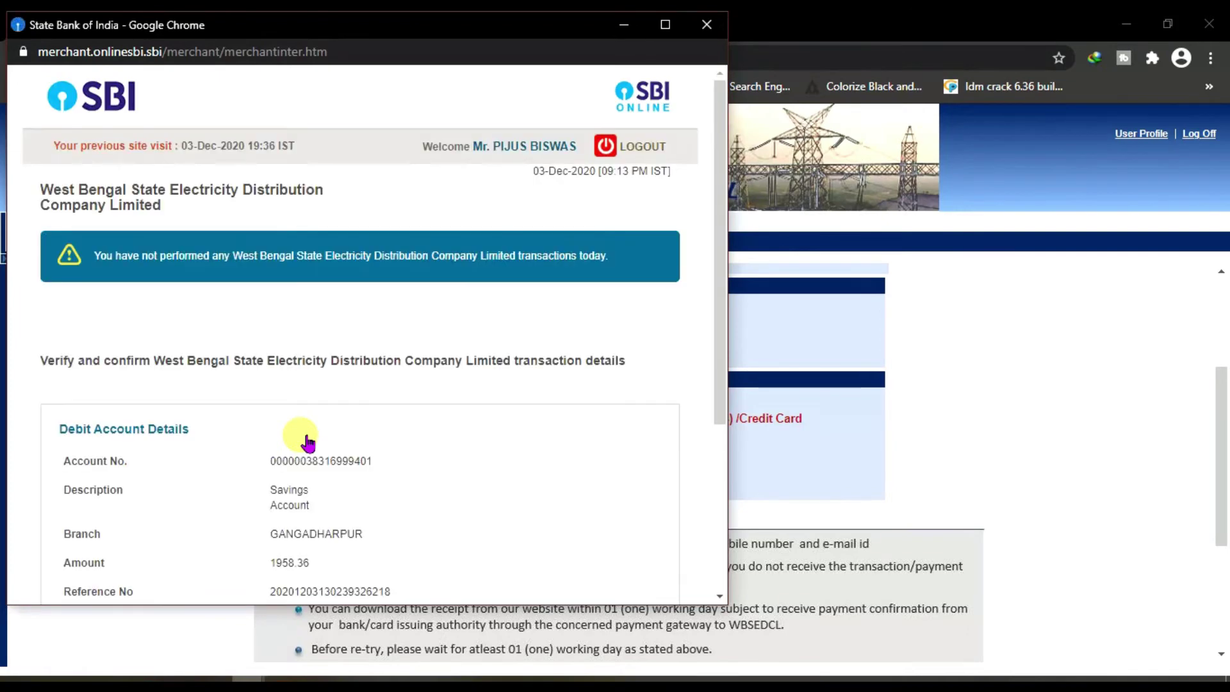
scroll(308, 442, "down", 4)
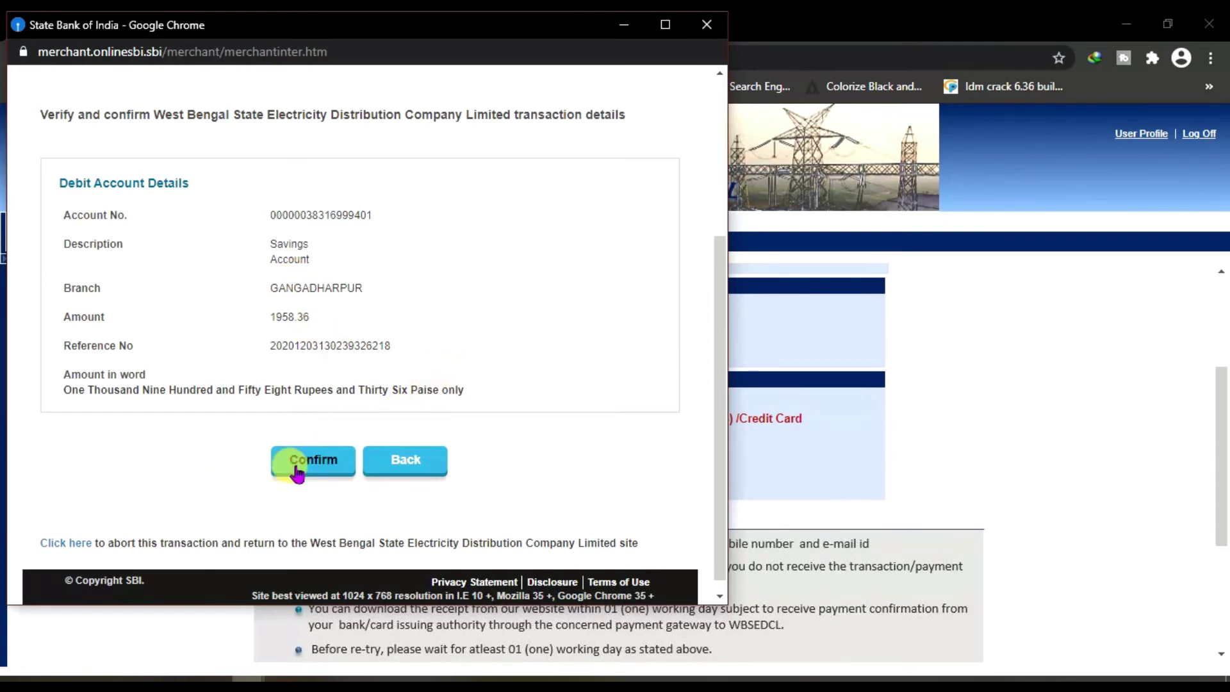
left_click(316, 463)
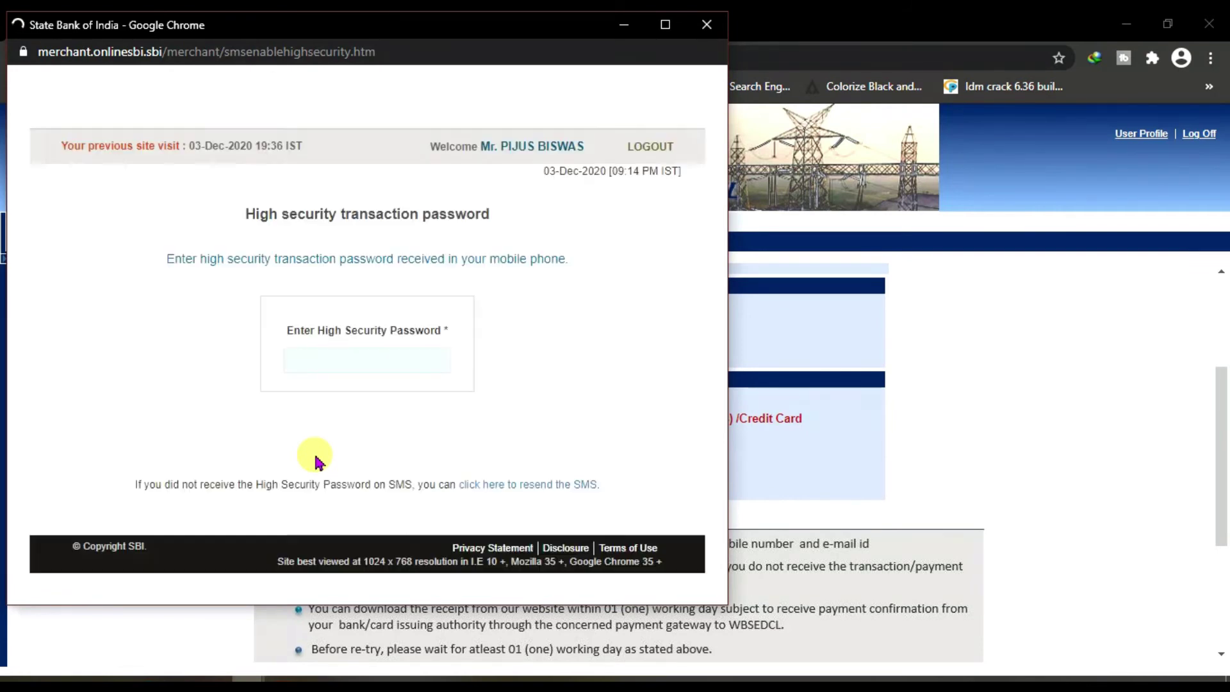
Enter the high security transaction password received by SMS and confirm it to authorize the payment
left_click(342, 356)
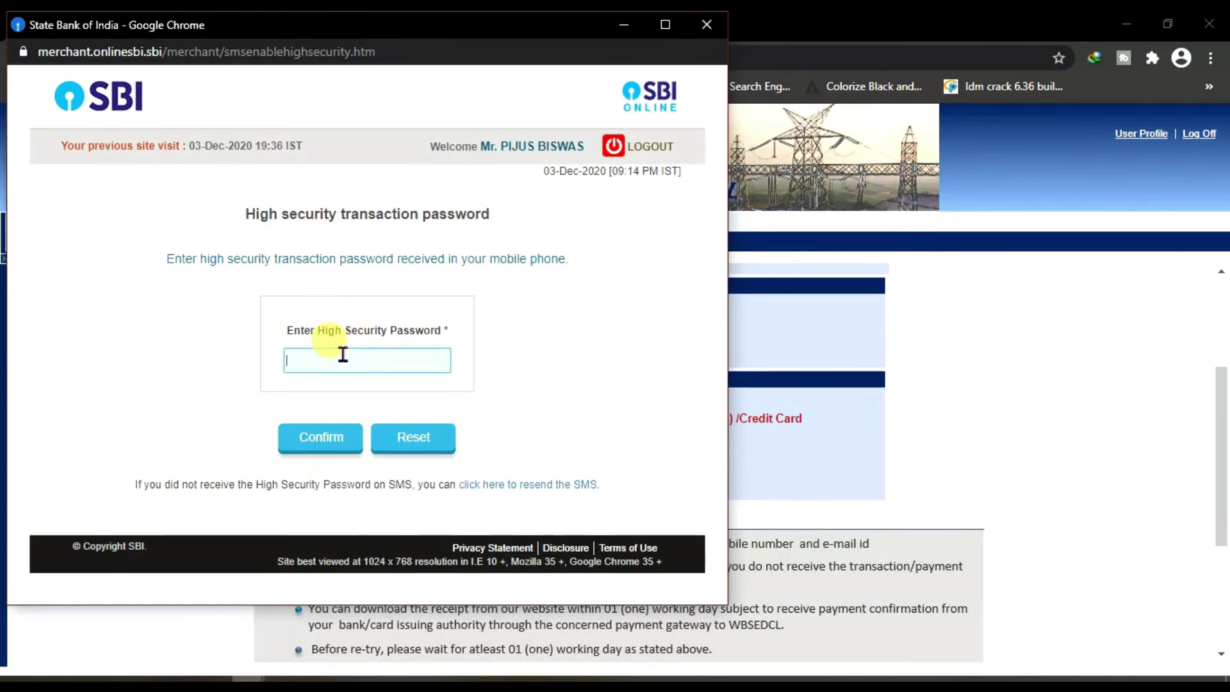
type("••••••••")
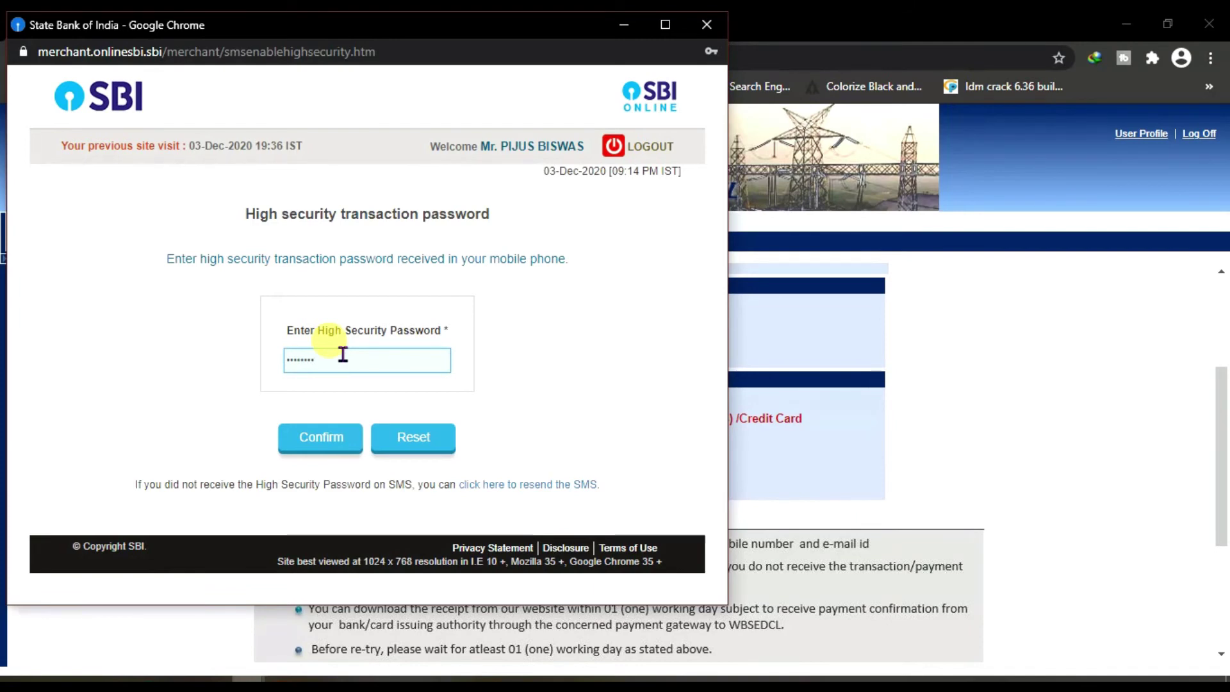
left_click(331, 438)
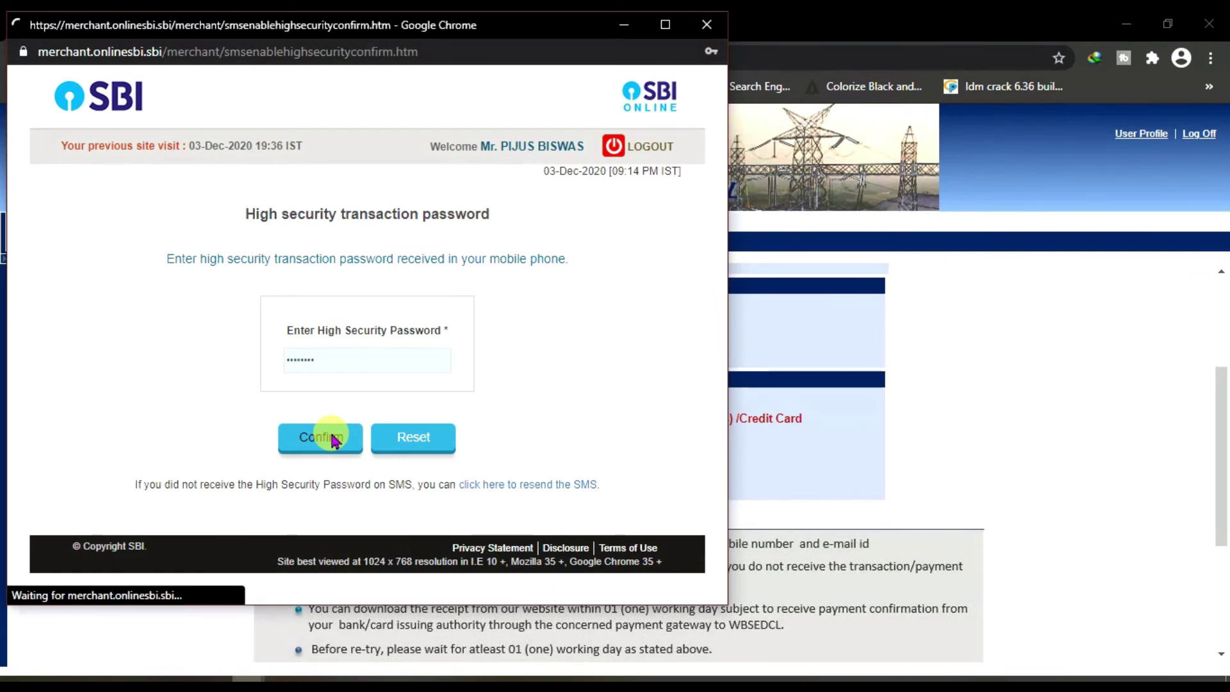
left_click(333, 438)
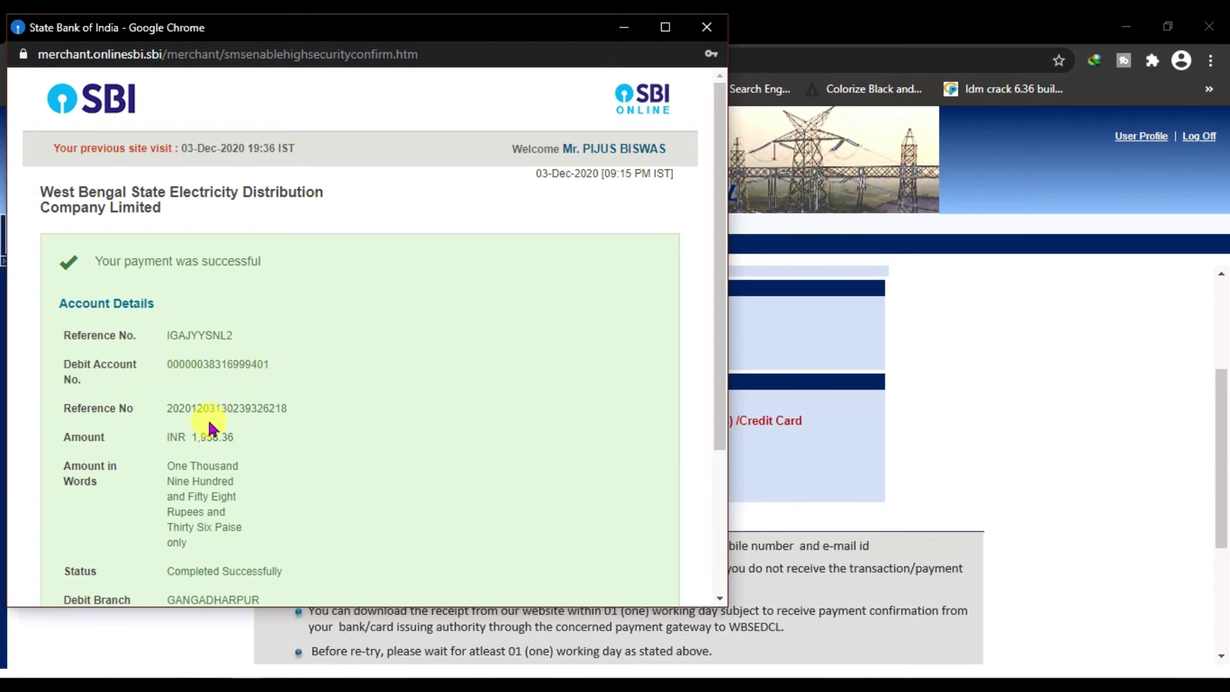
Download the payment receipt PDF, allowing creation of the missing Documents download folder, and open the downloaded file
scroll(262, 492, "down", 1)
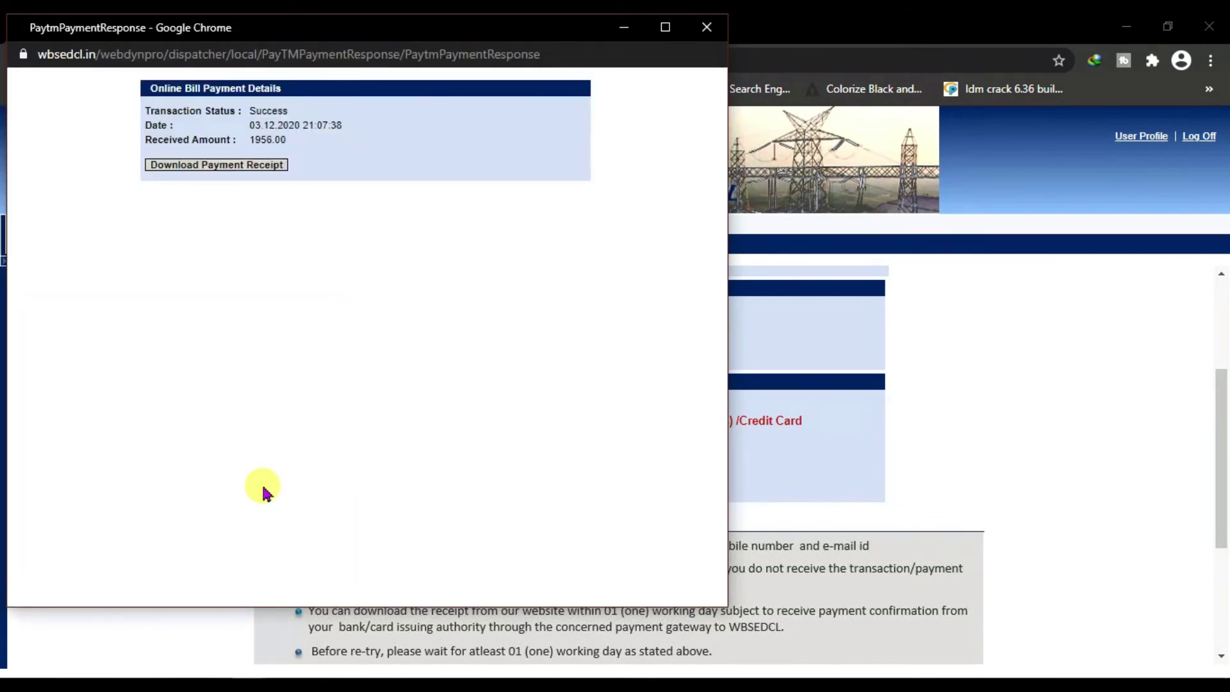
left_click(221, 165)
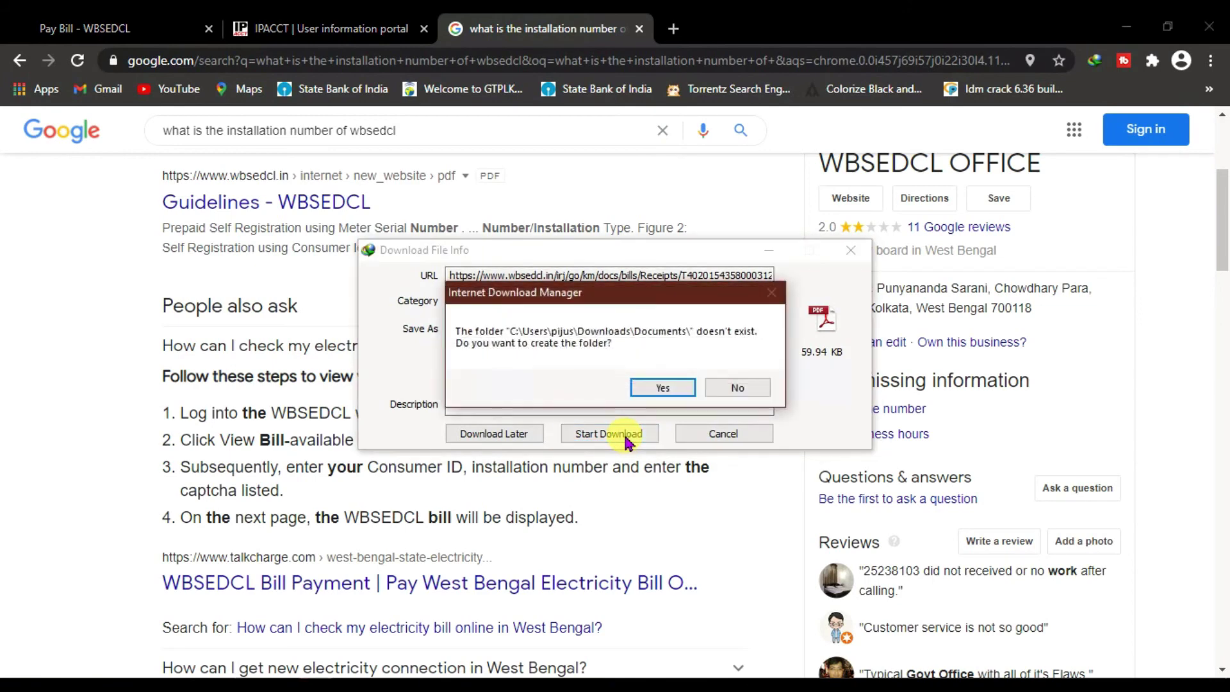
left_click(660, 387)
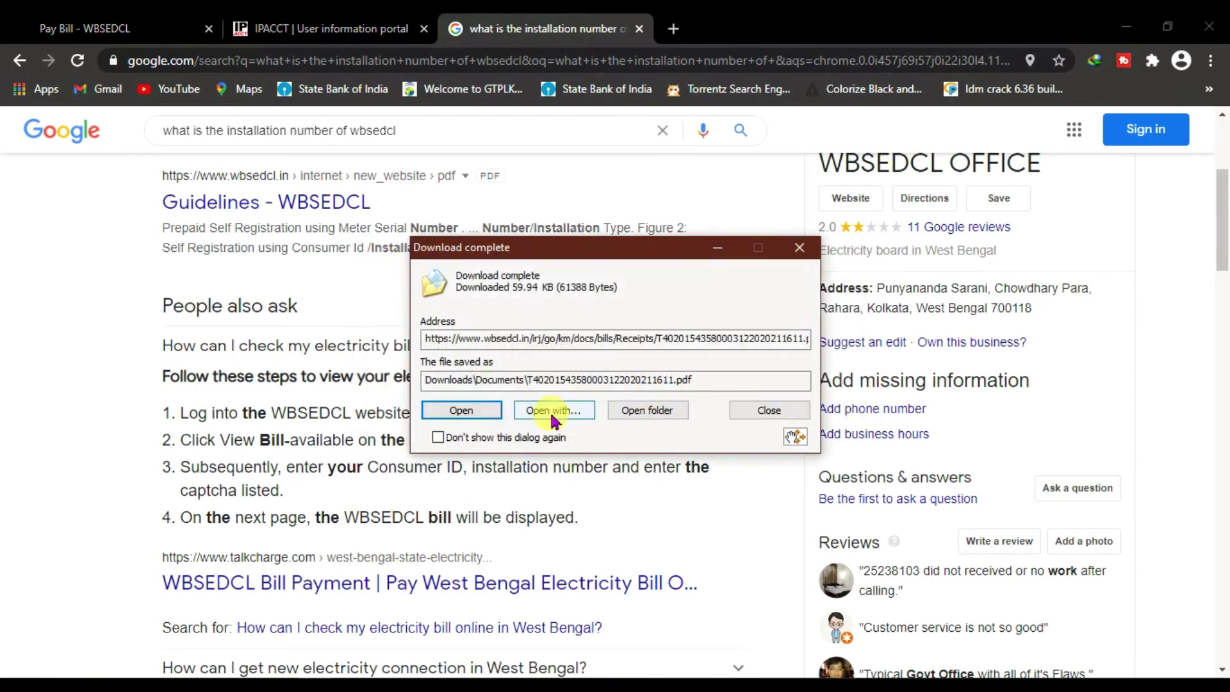
left_click(490, 415)
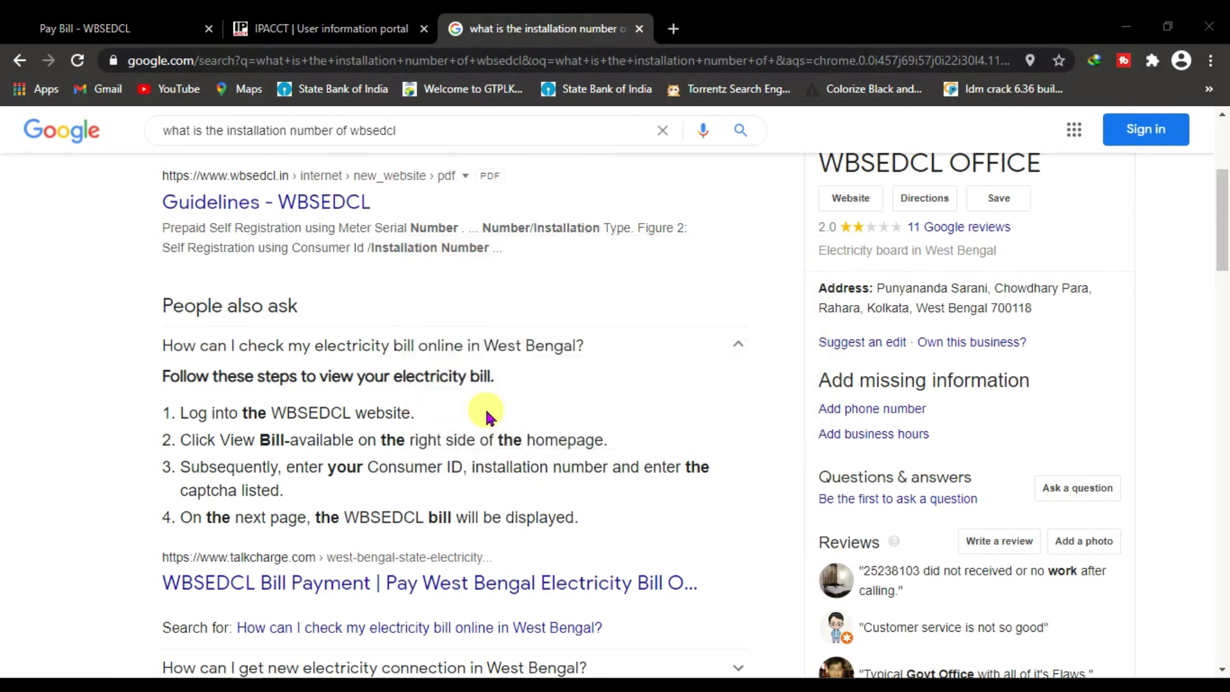